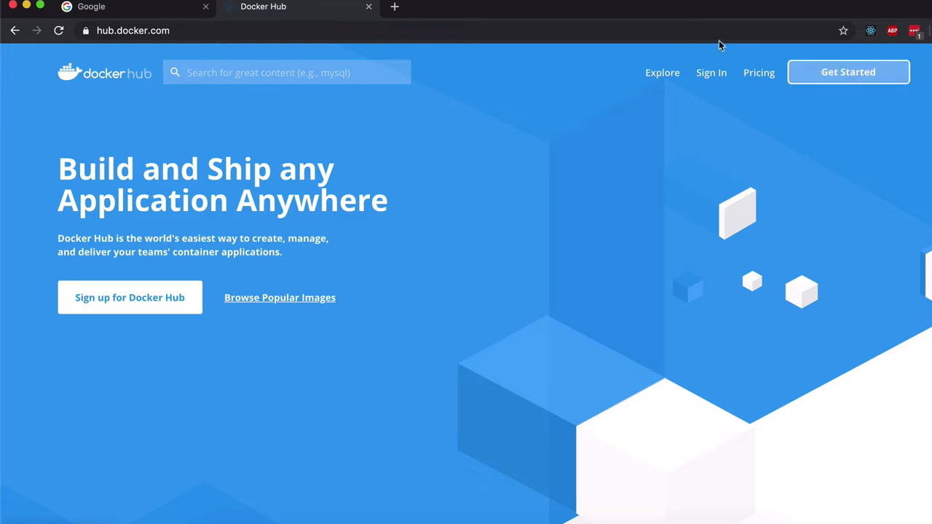
Step: Search Docker Hub for 'postgresql' and open the official postgres image page
click(315, 71)
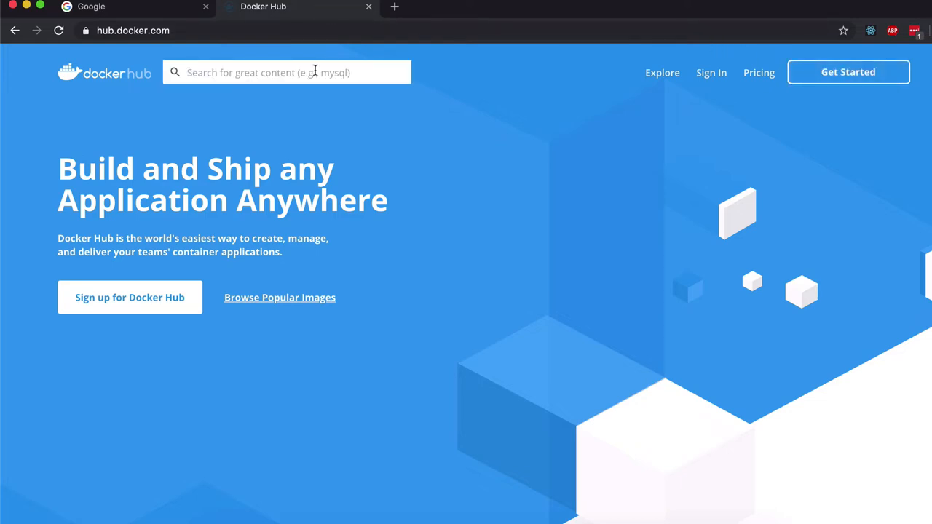
text(d)
key(BackSpace)
text(postgresql)
key(Return)
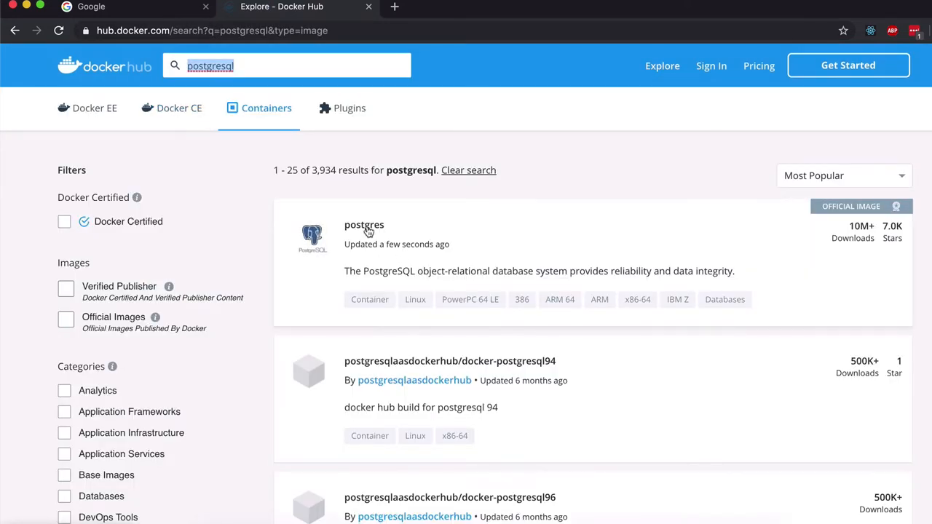
click(364, 226)
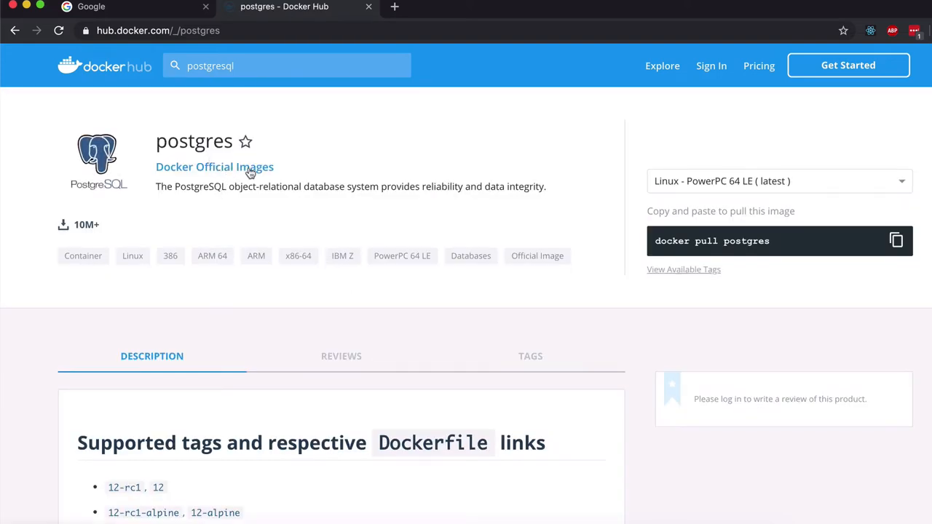
scroll(254, 329, down, 2)
scroll(254, 329, down, 3)
scroll(254, 329, down, 2)
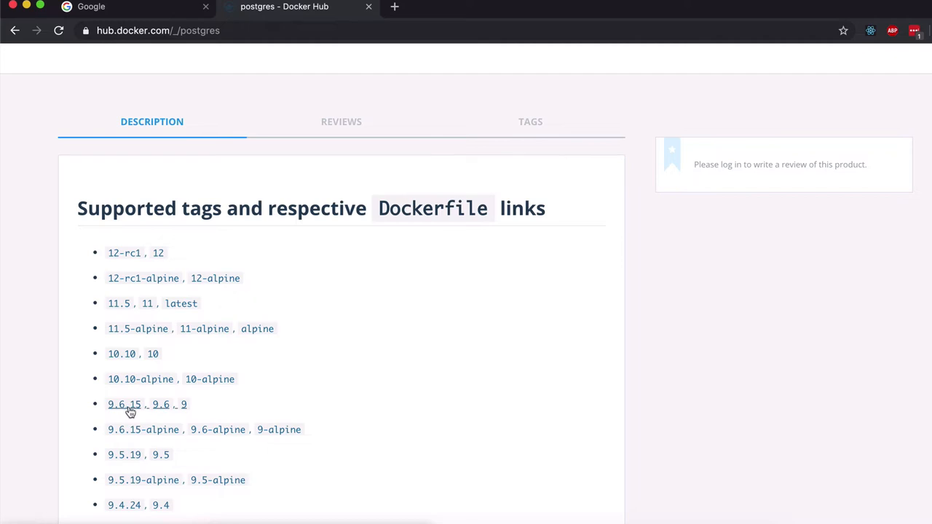
scroll(427, 369, down, 2)
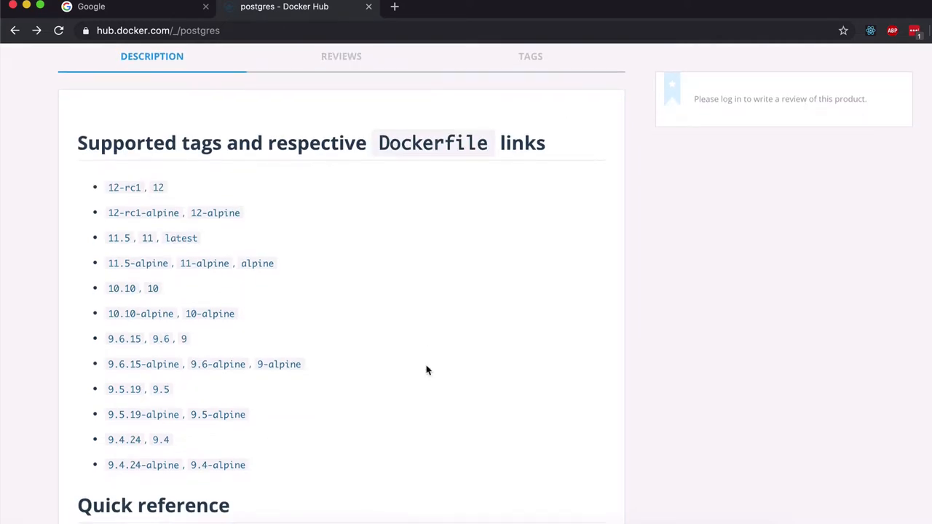
scroll(426, 370, down, 1)
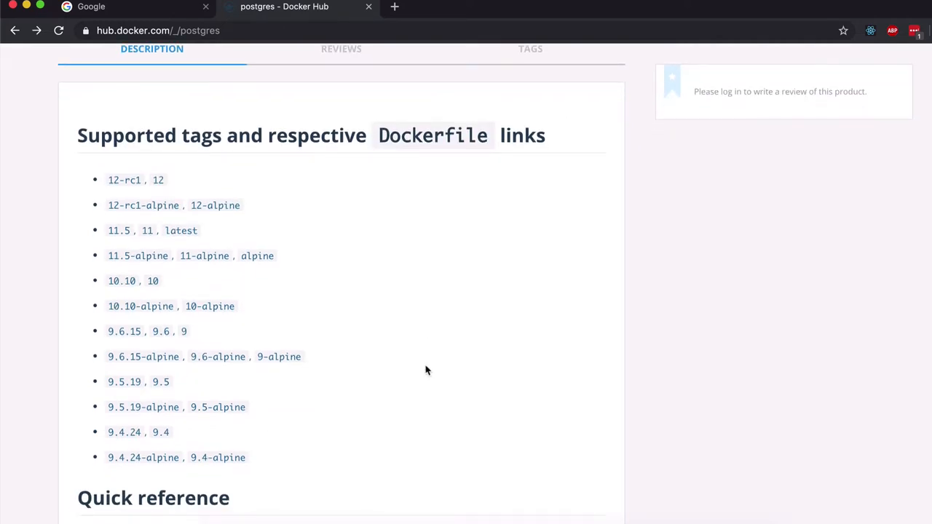
scroll(426, 370, up, 3)
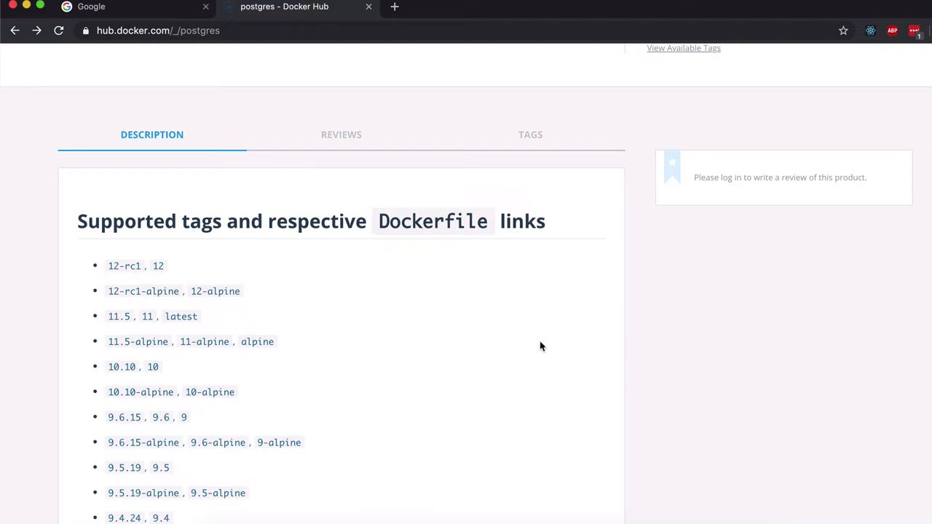
Step: Begin 'docker run' in Terminal and paste the image name 'postgres' copied from Docker Hub
click(391, 523)
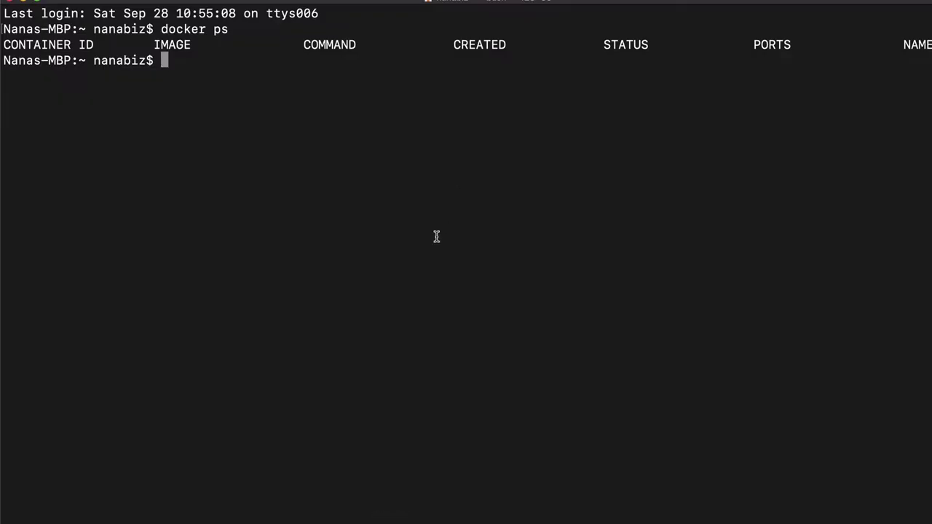
text(dokc)
key(BackSpace)
key(BackSpace)
text(cker p)
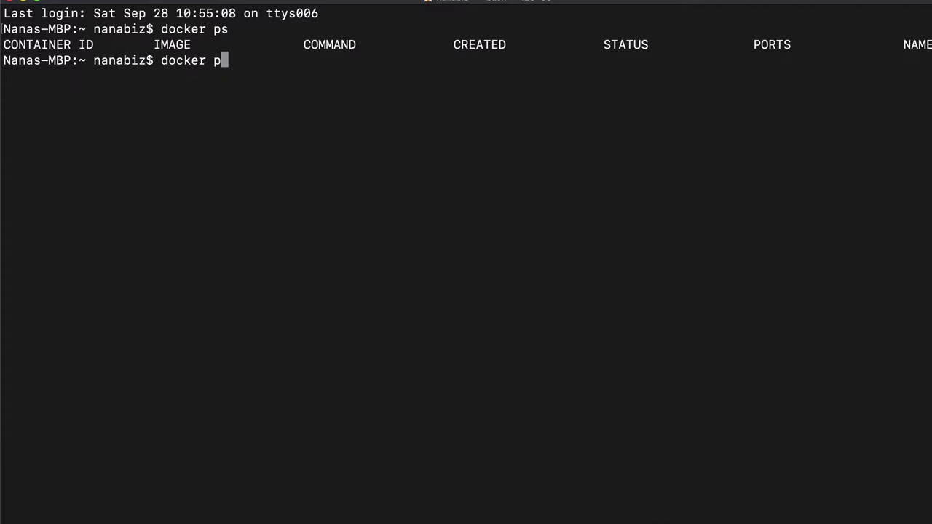
key(BackSpace)
text(run)
key(super+Tab)
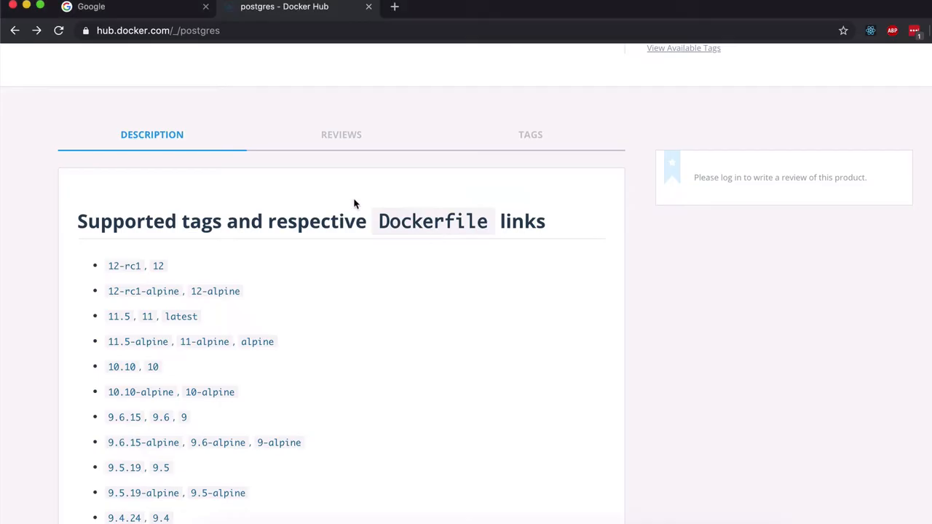
scroll(353, 202, up, 5)
double_click(746, 241)
key(super+c)
key(super+Tab)
key(super+v)
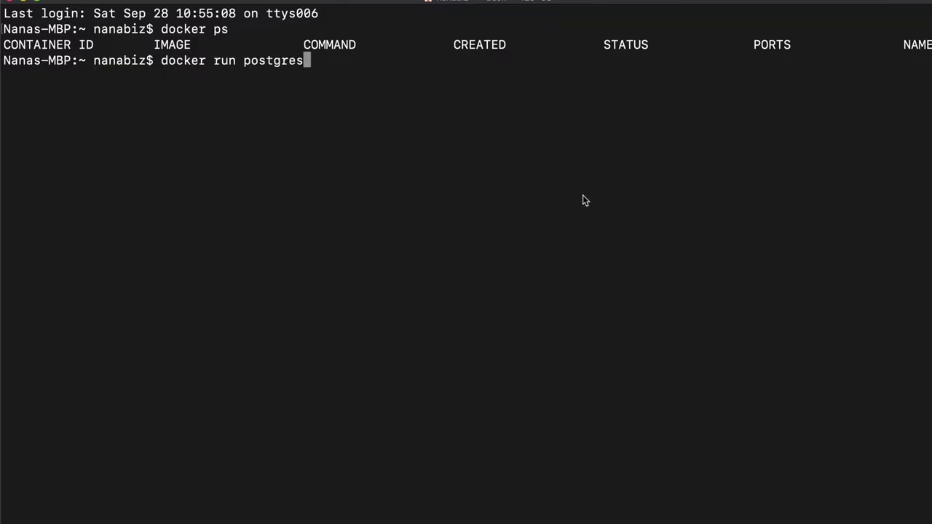
Step: Check the image page's tags and append ':9.6' to form 'docker run postgres:9.6'
key(super+Tab)
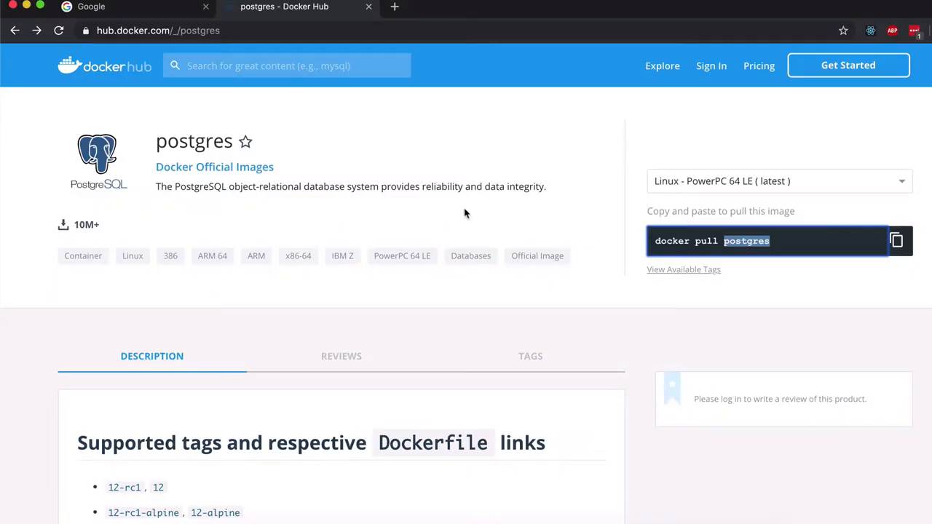
scroll(431, 302, down, 3)
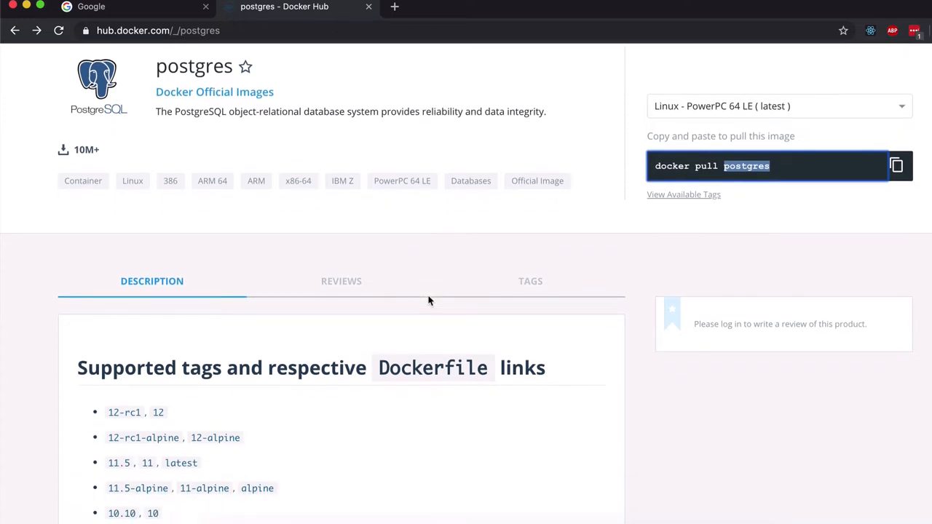
scroll(453, 305, down, 5)
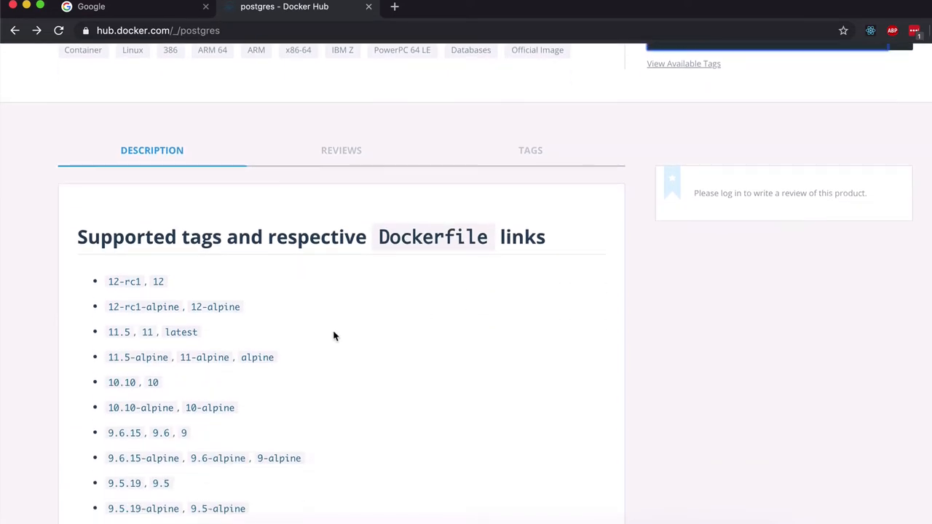
scroll(373, 235, down, 2)
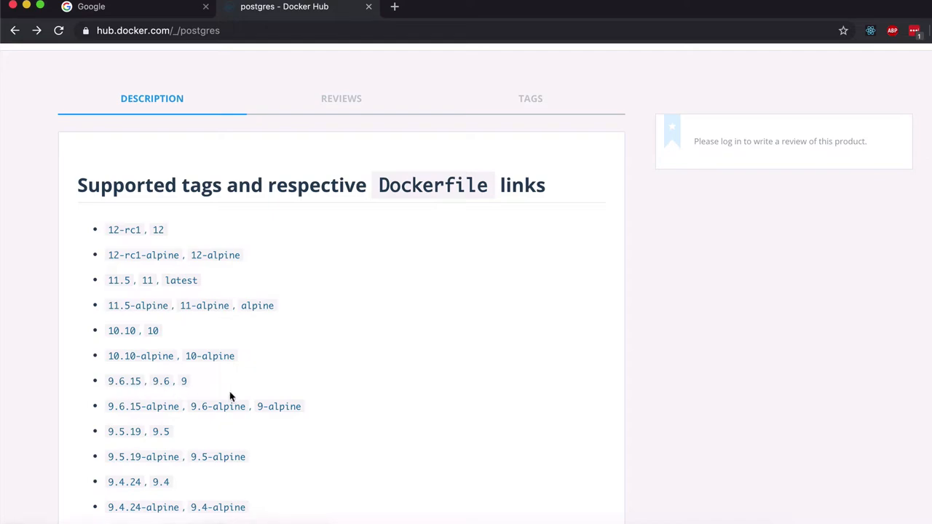
key(super+Tab)
text(:9)
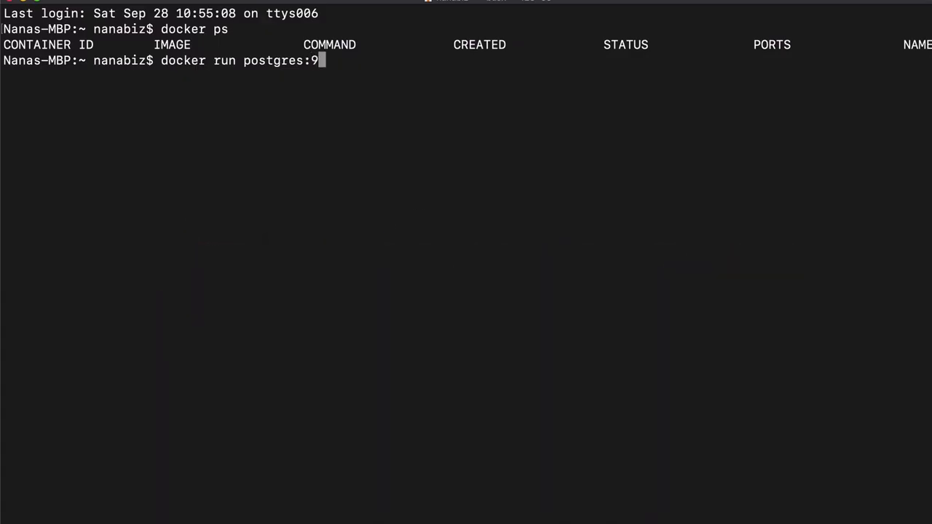
text(.6)
key(Left)
key(Left)
key(Left)
key(Left)
key(Right)
key(Right)
key(Right)
key(Right)
Step: Execute 'docker run postgres:9.6', pulling the image and starting the container
key(Return)
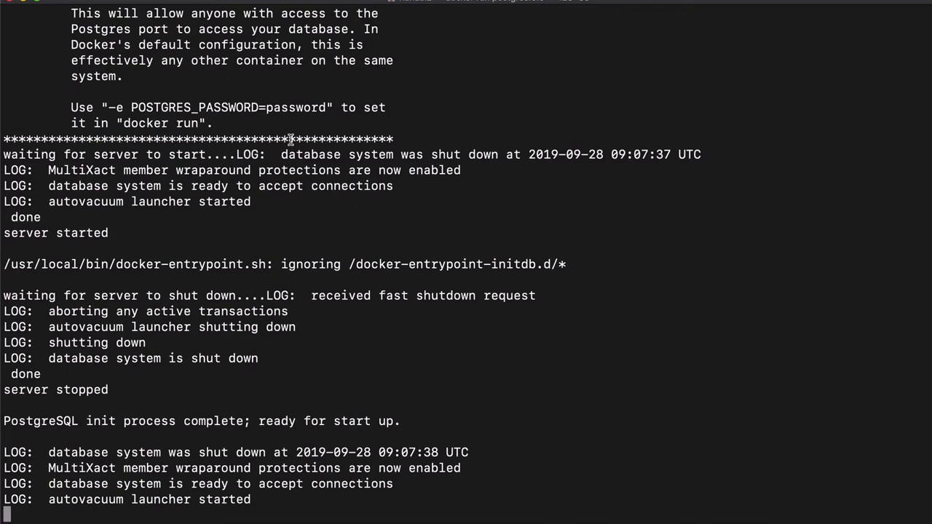
scroll(291, 138, up, 5)
scroll(291, 138, up, 5)
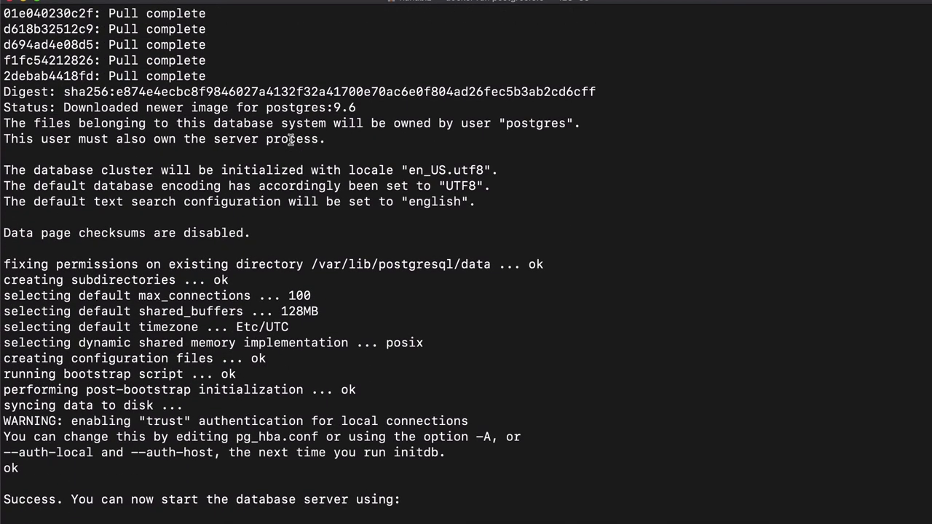
scroll(291, 139, up, 10)
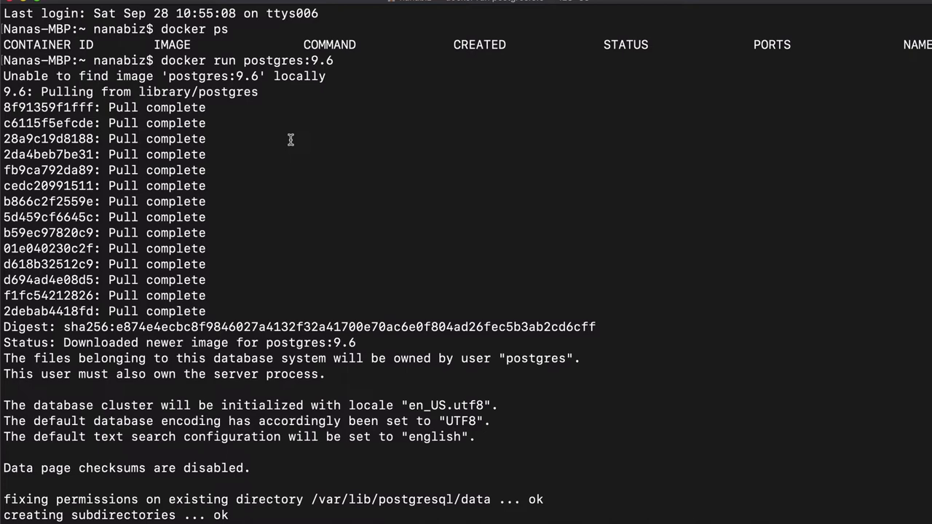
scroll(268, 249, down, 6)
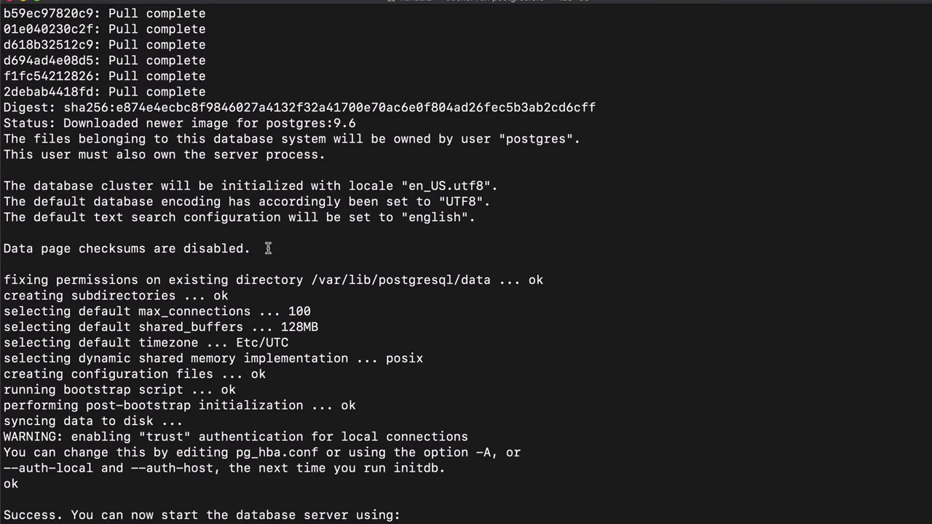
scroll(268, 249, down, 3)
scroll(268, 249, down, 3)
scroll(268, 249, down, 3)
scroll(268, 249, down, 3)
scroll(268, 249, down, 2)
scroll(268, 249, down, 4)
scroll(268, 249, down, 3)
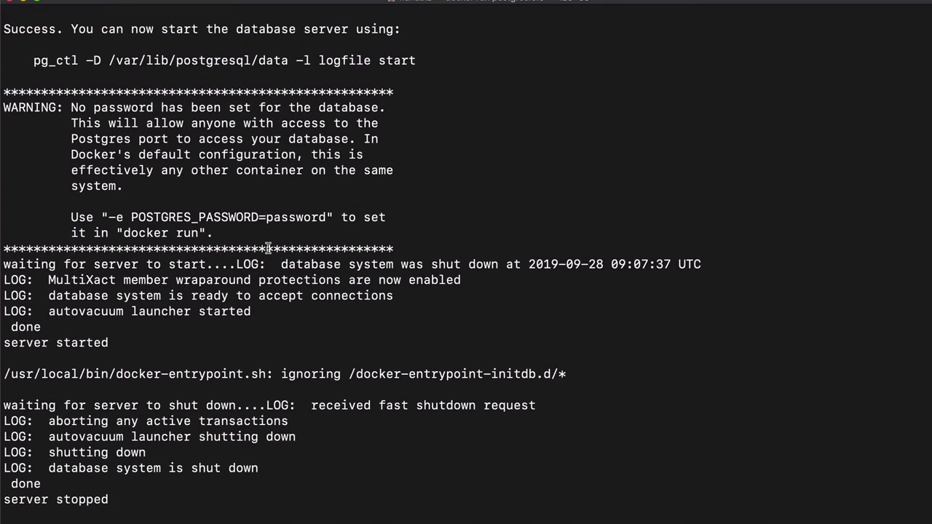
scroll(268, 249, down, 2)
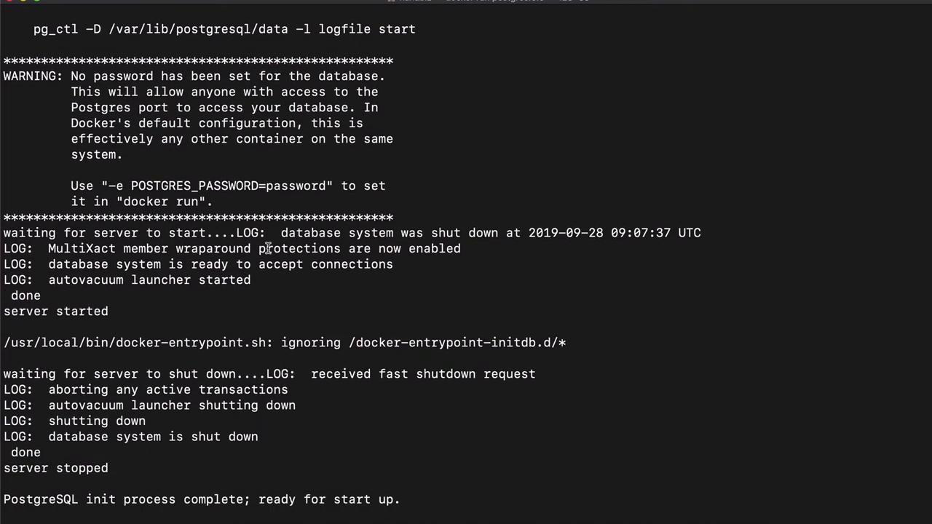
scroll(268, 249, down, 2)
scroll(268, 249, down, 2)
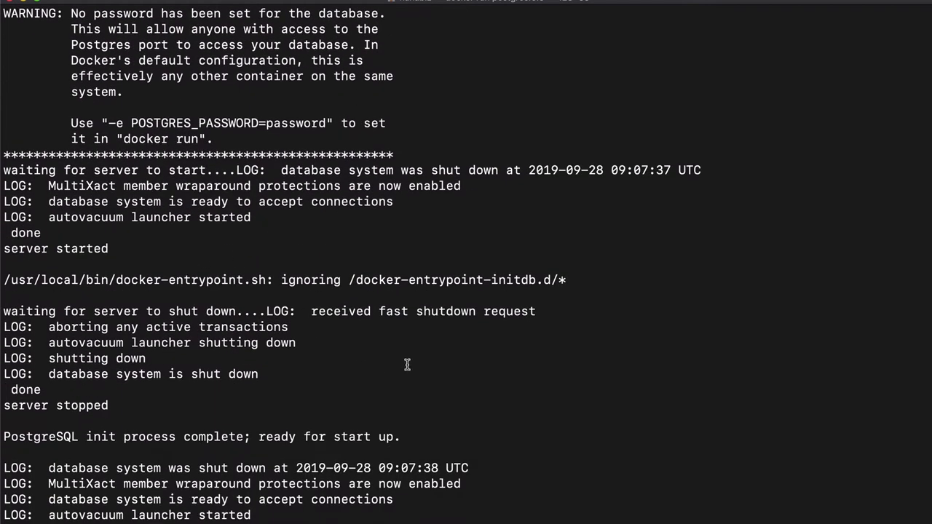
scroll(400, 402, down, 1)
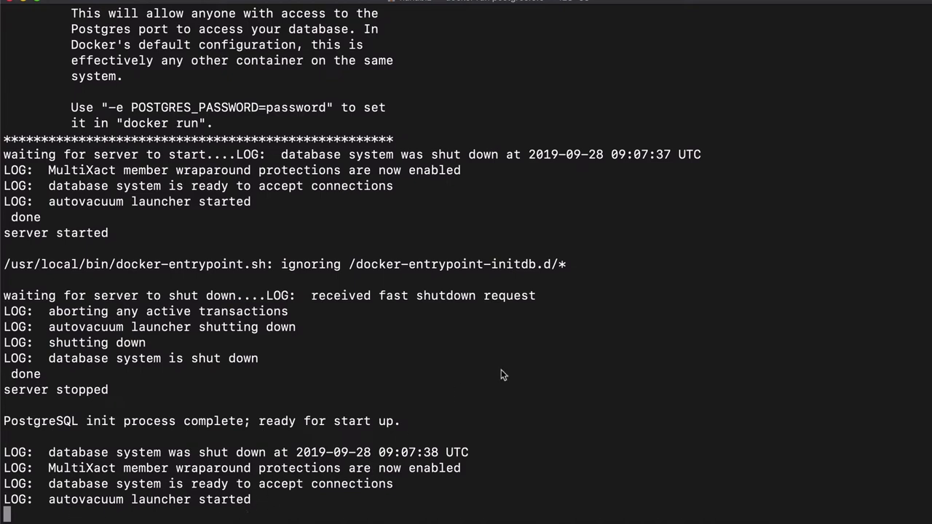
Step: Run 'docker ps' in a new Terminal tab, listing the running postgres:9.6 container
key(super+t)
text(docker ps)
key(Return)
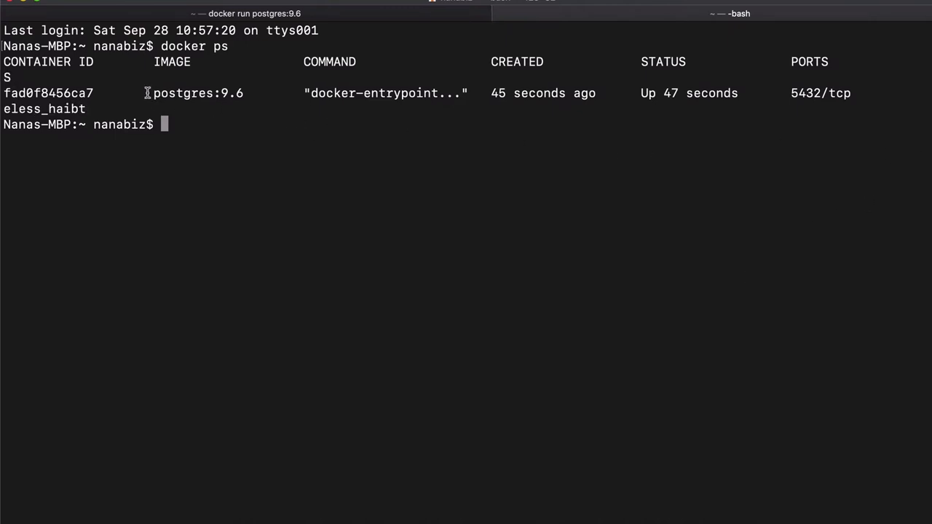
drag(150, 92, 248, 92)
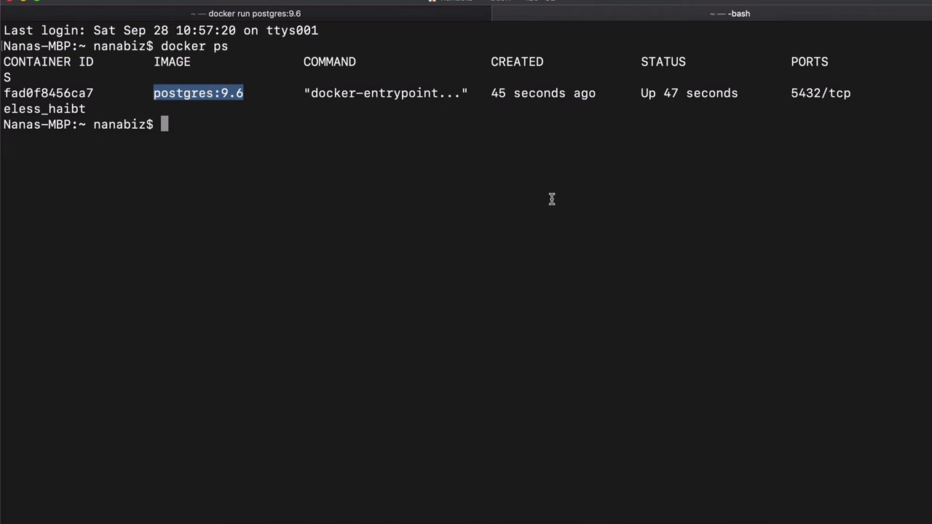
Step: Execute 'docker run postgres:10.10' in the second tab, with the version typo corrected
click(469, 375)
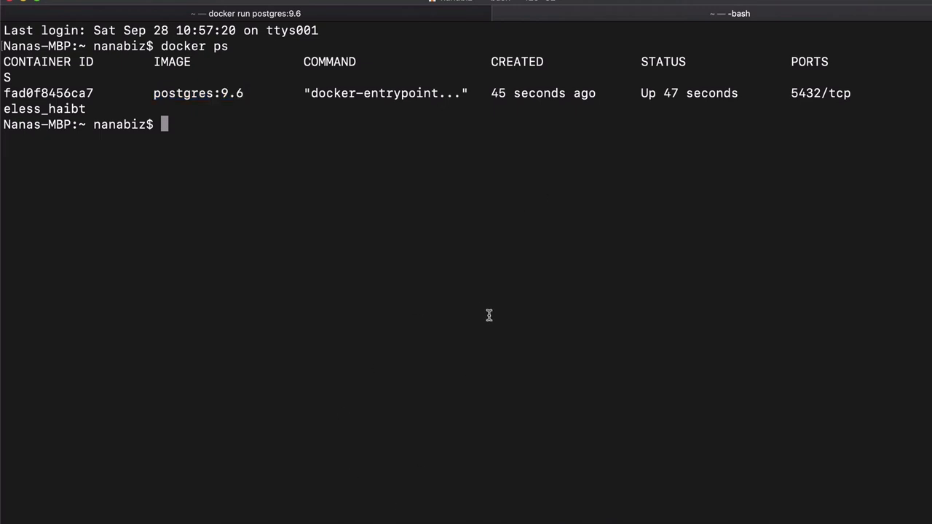
click(312, 522)
text(docker run postgres:10.01)
key(BackSpace)
key(BackSpace)
text(10)
click(739, 4)
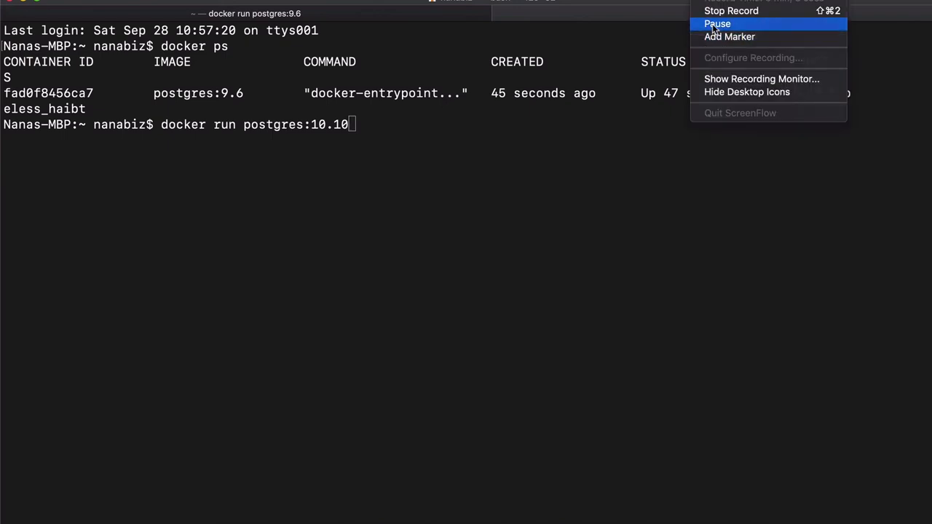
click(717, 23)
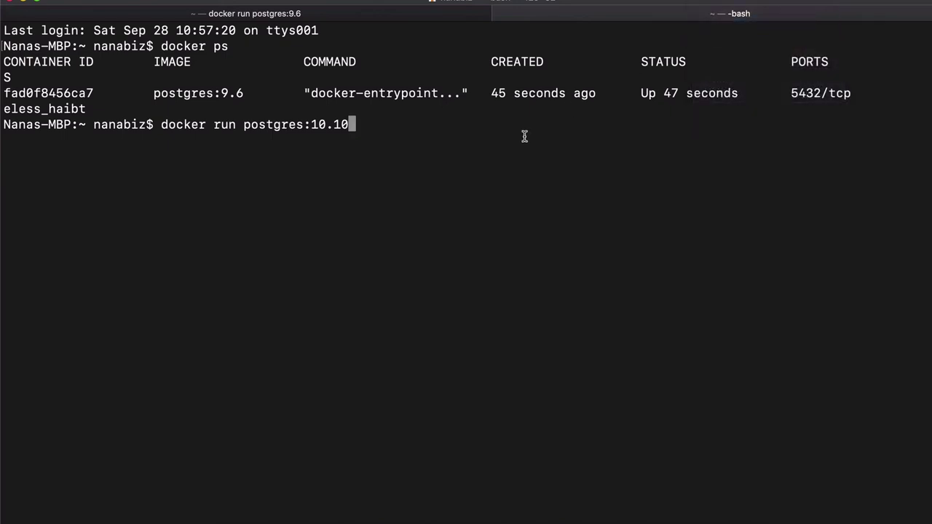
key(Return)
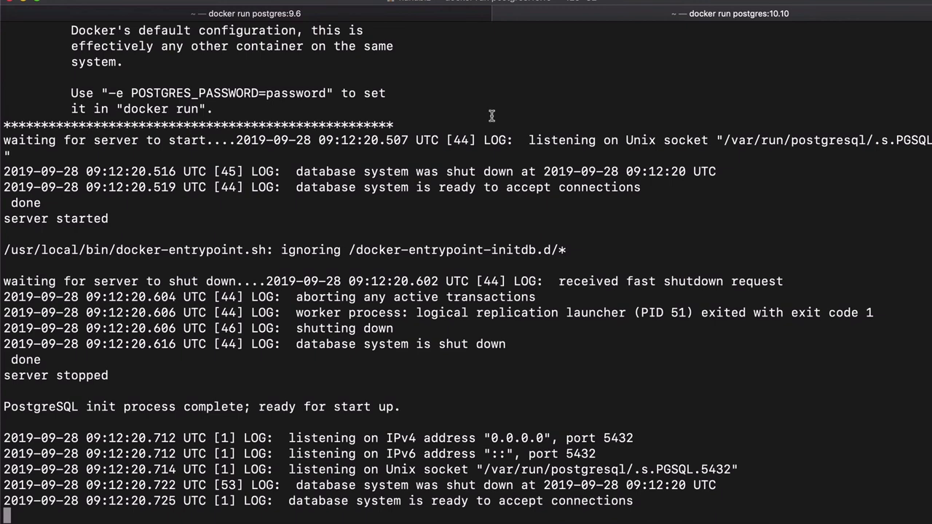
Step: Review both server logs, then run 'docker ps' in a third tab listing postgres:10.10 and postgres:9.6
click(306, 18)
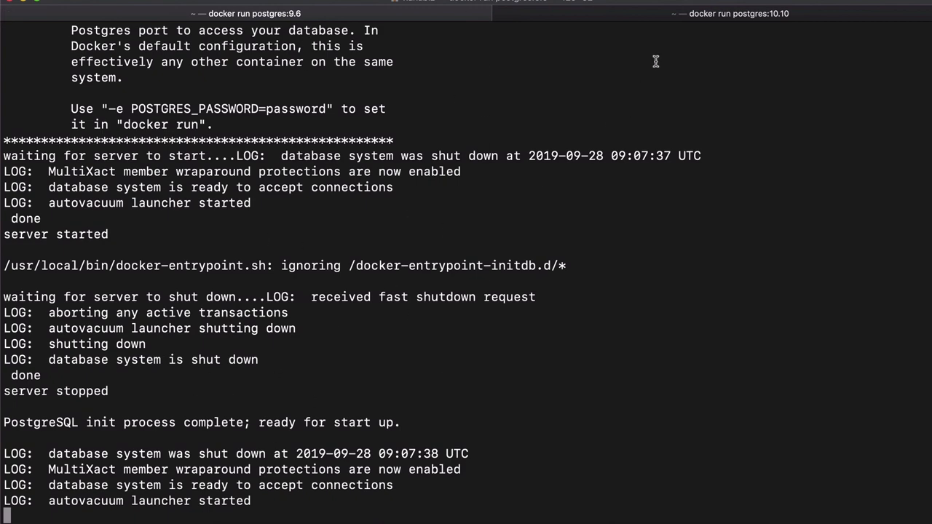
click(680, 22)
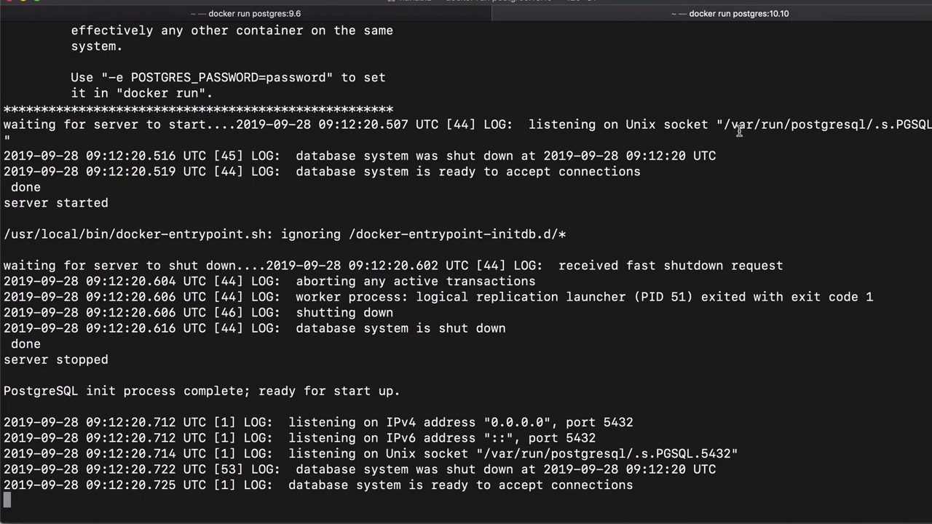
key(super+t)
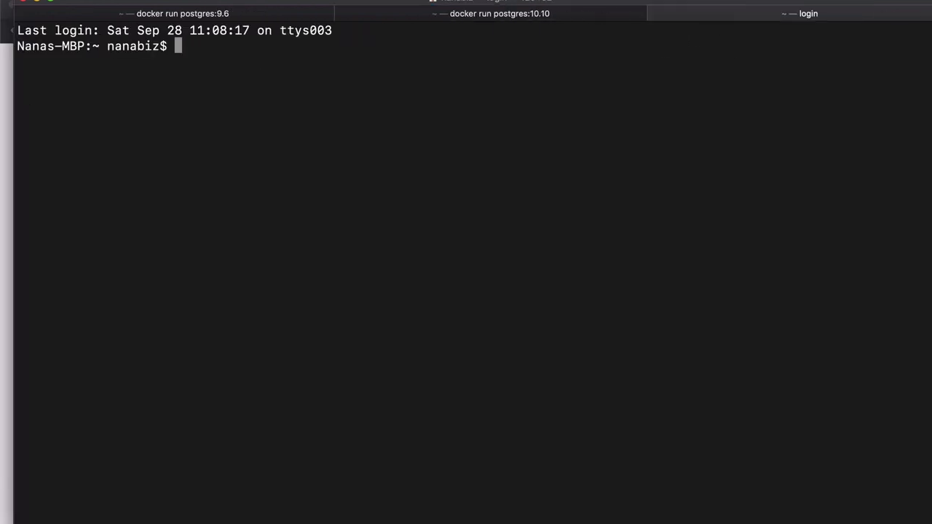
text(docker ps)
key(Return)
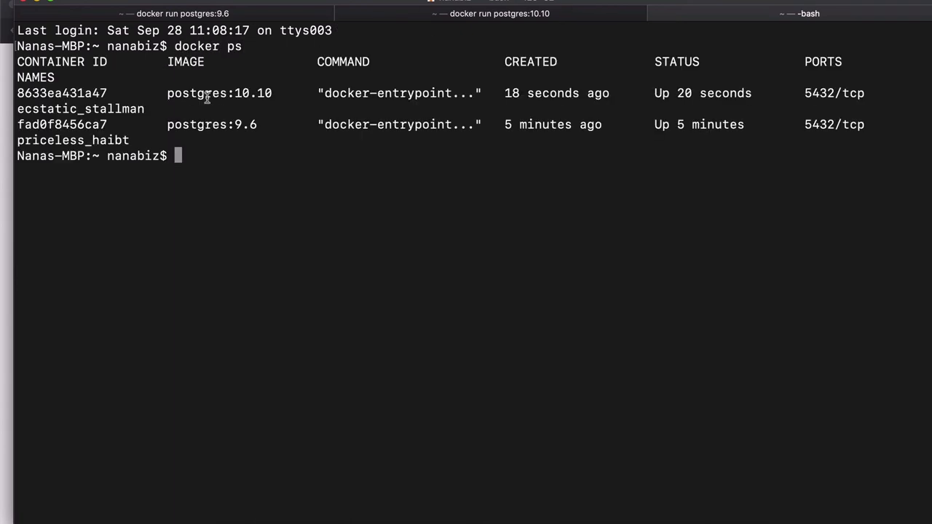